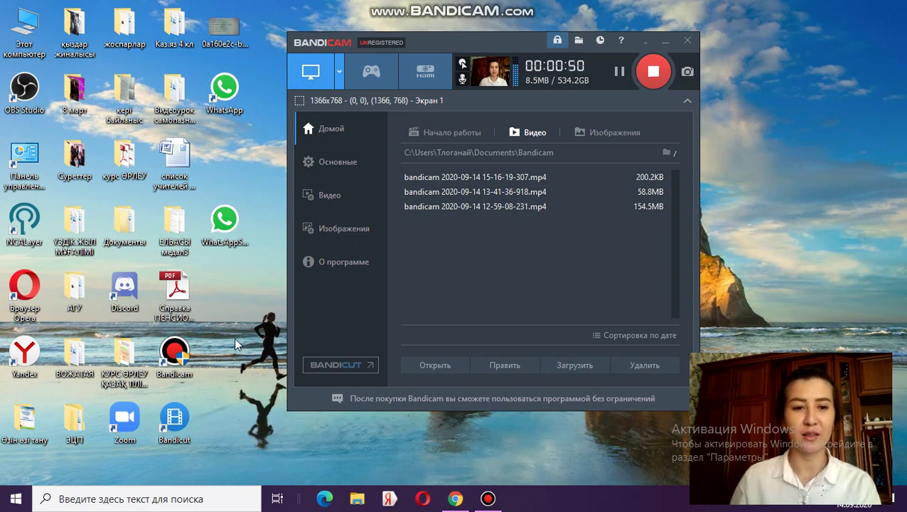
# Switch to Chrome, search the web for "бандикам скачать бесплатно" and find the free download on the official bandicam.com/ru site
pyautogui.click(461, 499)
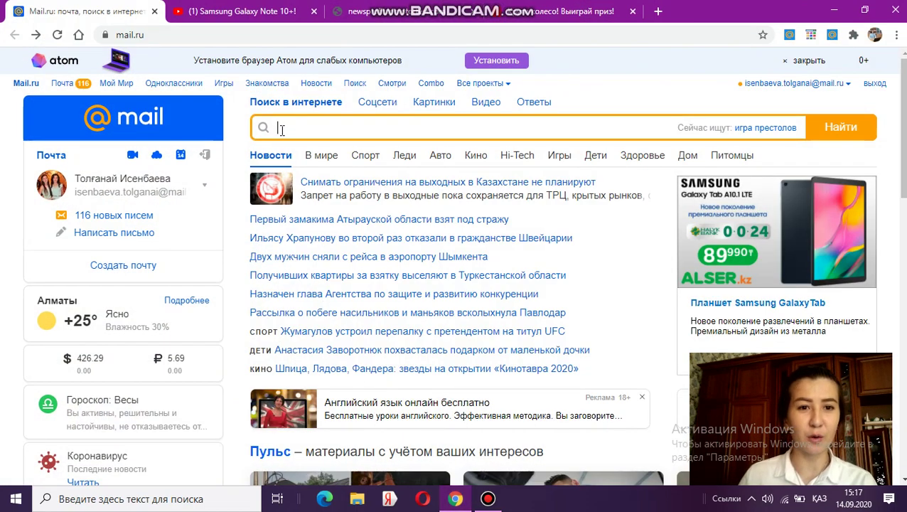
pyautogui.write('бан')
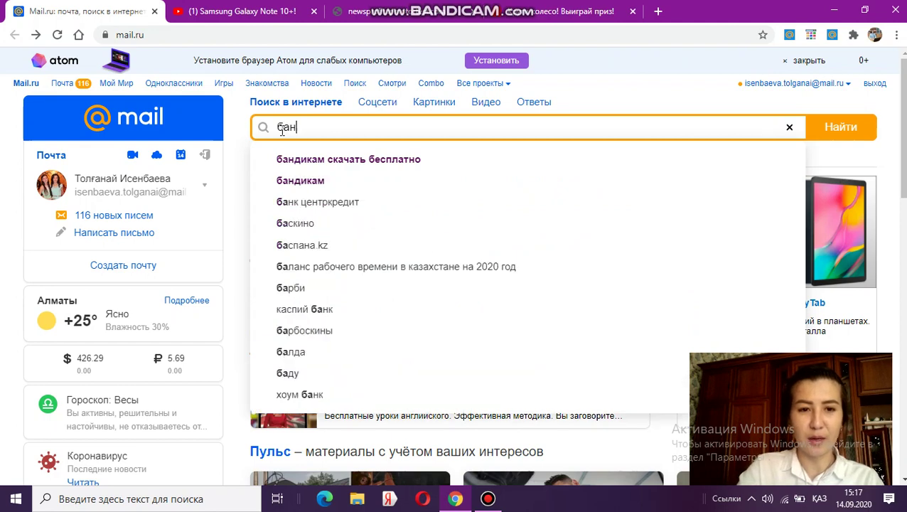
pyautogui.click(381, 159)
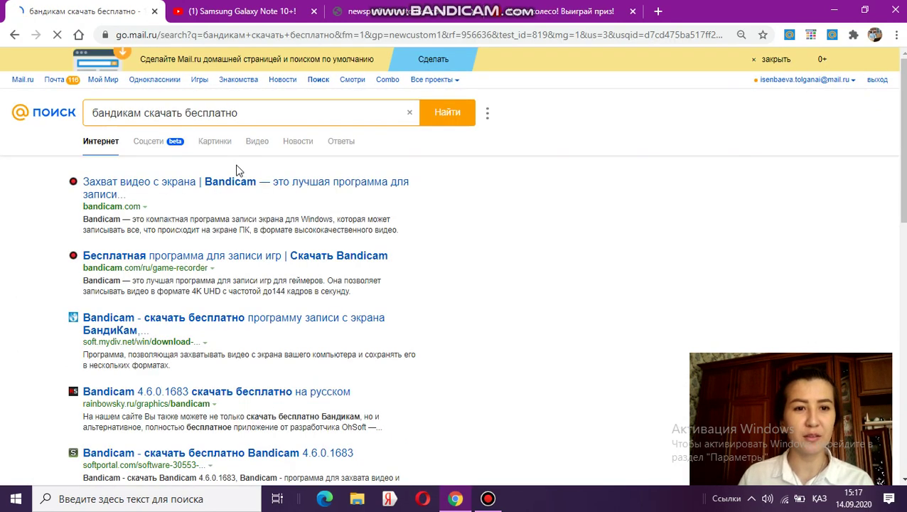
pyautogui.click(100, 194)
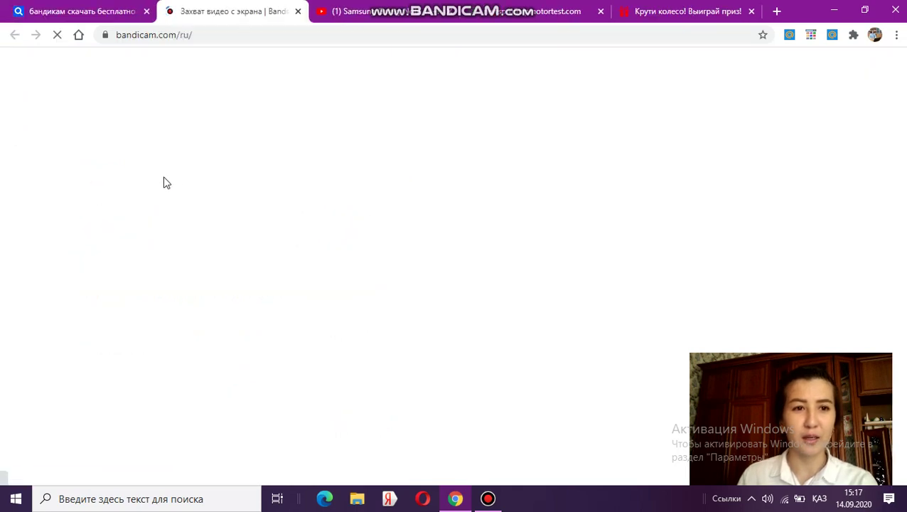
pyautogui.scroll(-5, 398, 307)
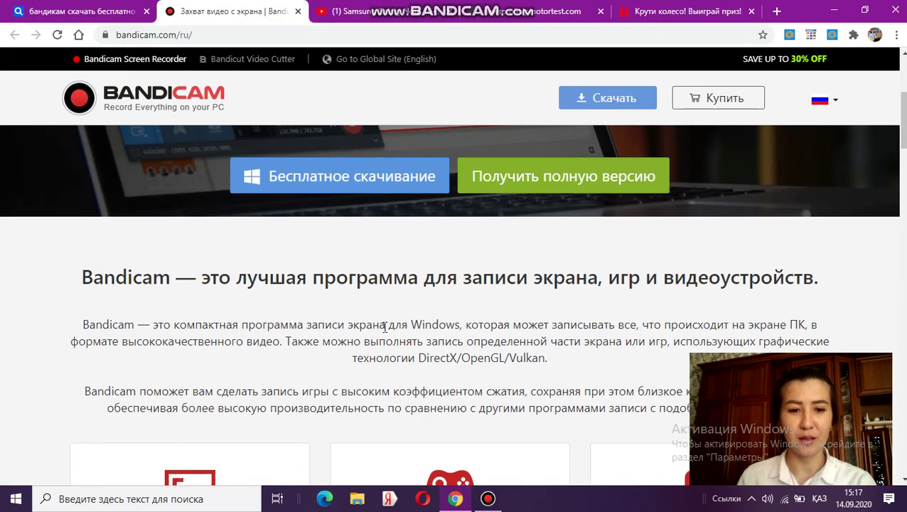
pyautogui.scroll(3, 364, 310)
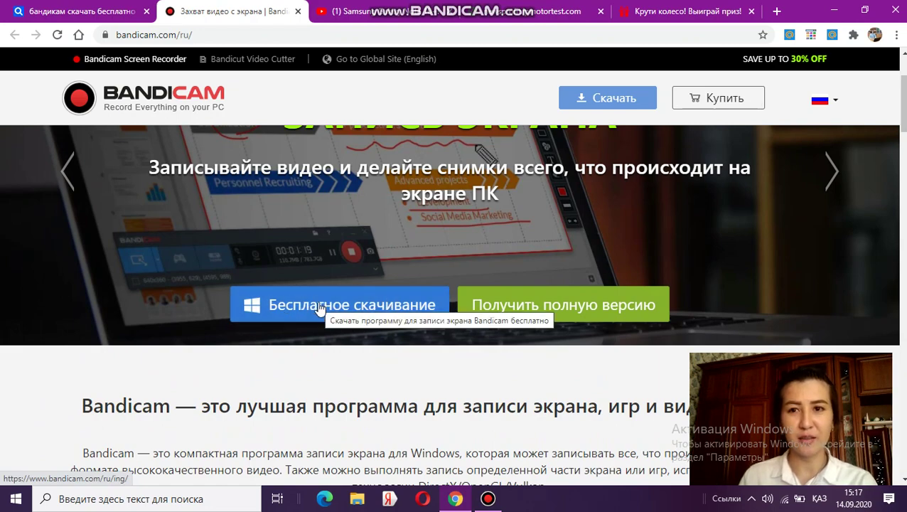
pyautogui.click(835, 10)
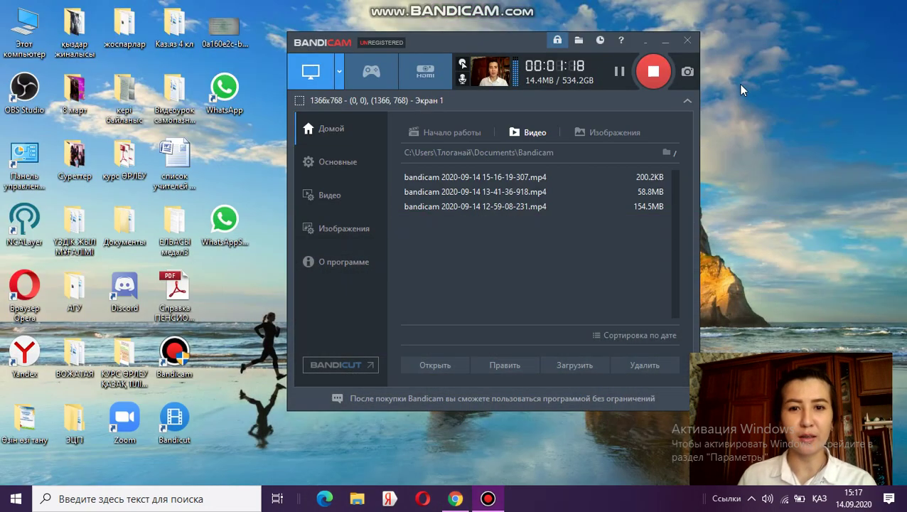
# Minimize Bandicam, relaunch it from its desktop shortcut with permission to make changes, and reposition its window
pyautogui.moveTo(511, 46); pyautogui.dragTo(693, 27)
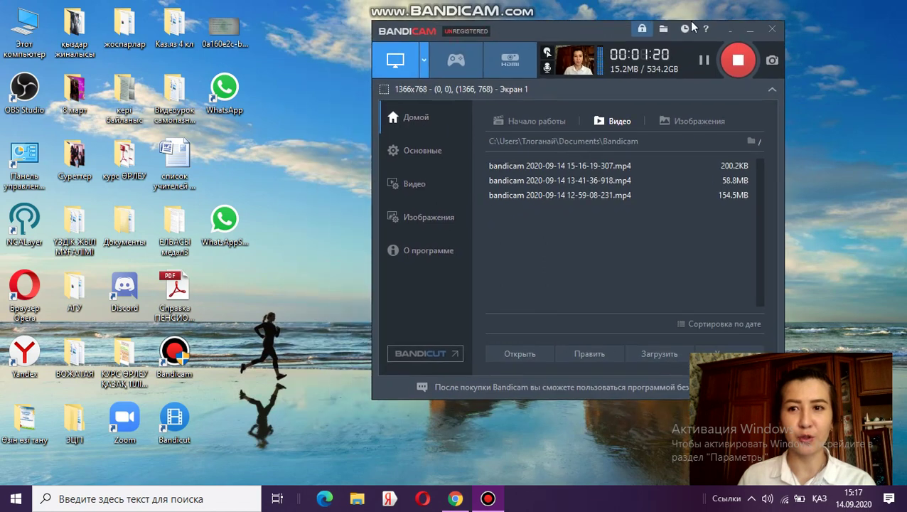
pyautogui.click(726, 32)
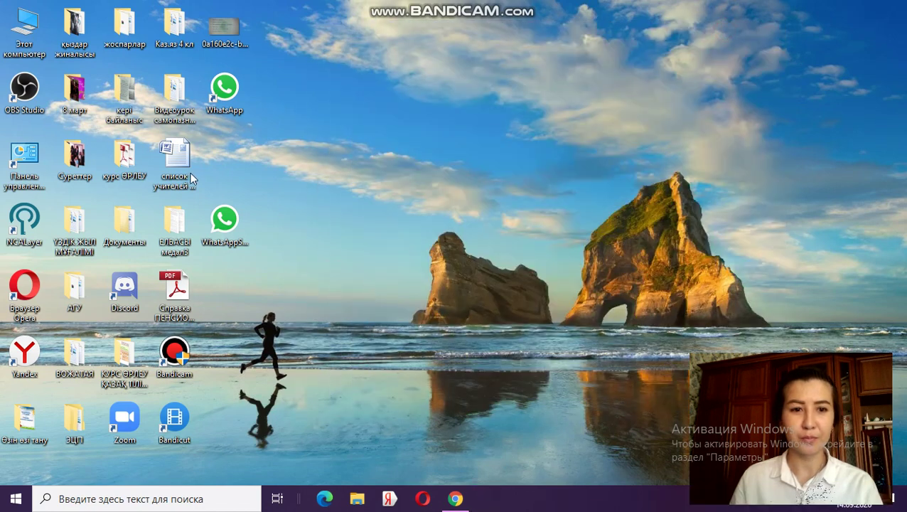
pyautogui.doubleClick(178, 363)
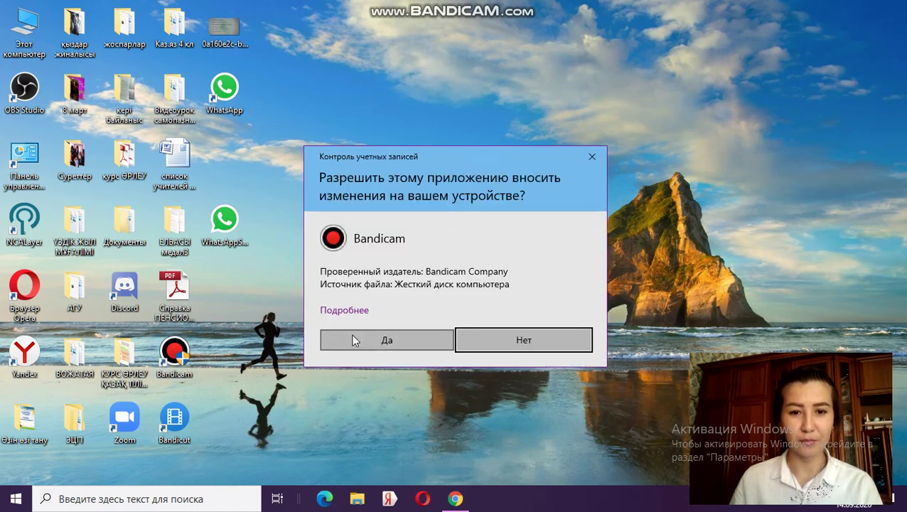
pyautogui.click(355, 341)
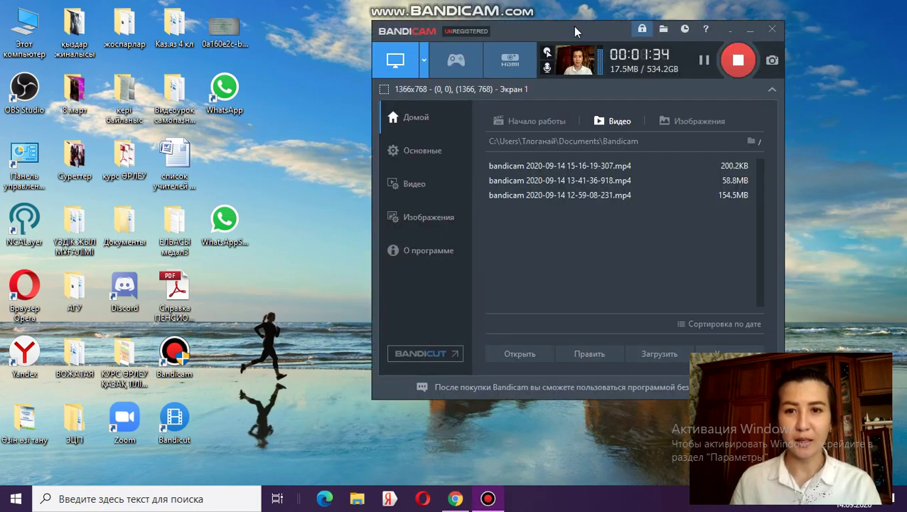
pyautogui.moveTo(576, 32); pyautogui.dragTo(494, 28)
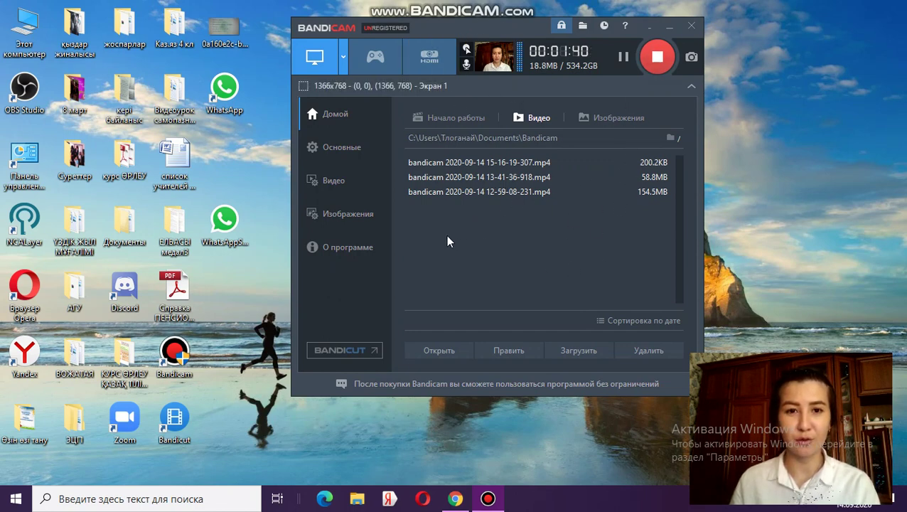
# Review the screen recording area options and try switching to game recording mode, declining to stop the current recording
pyautogui.click(321, 61)
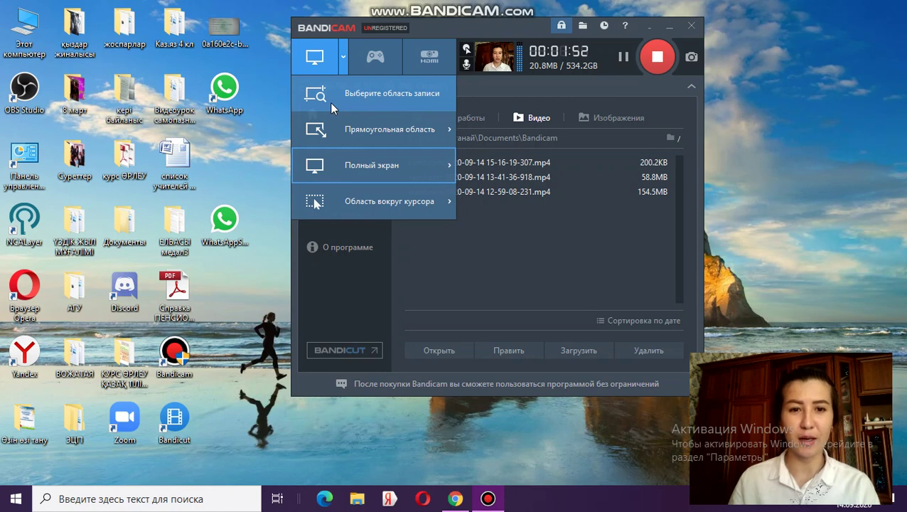
pyautogui.moveTo(332, 137)
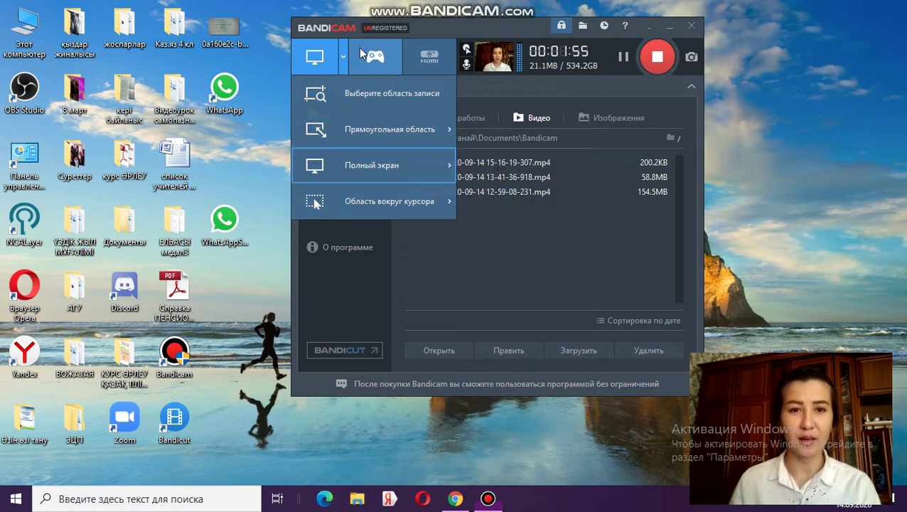
pyautogui.click(373, 56)
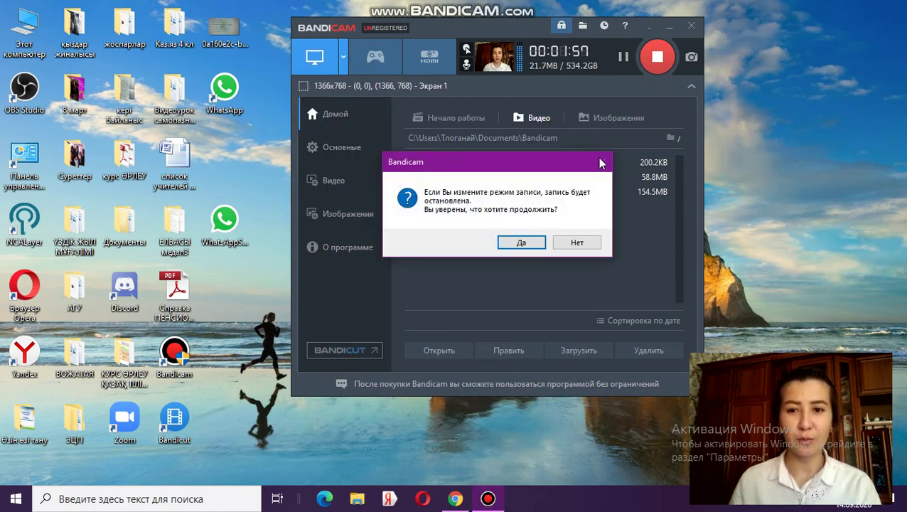
pyautogui.click(578, 242)
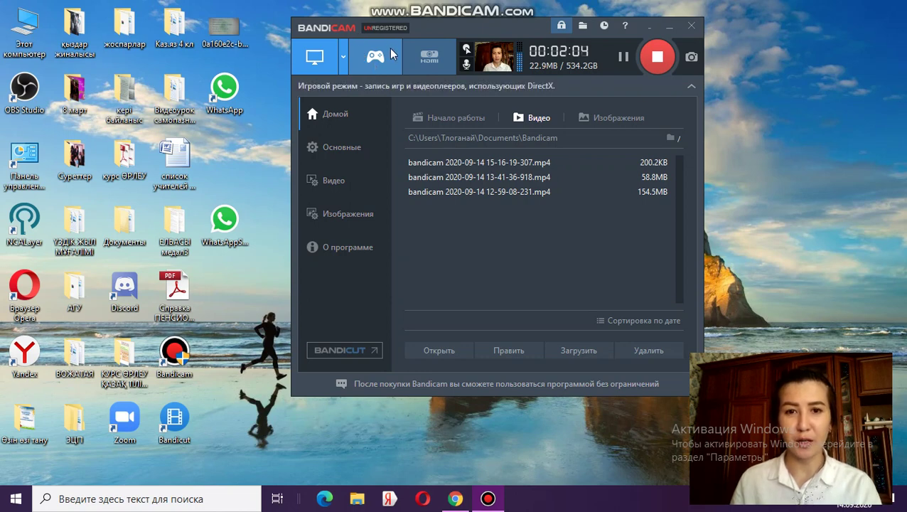
# Review the recording settings for mouse effects and the choices for the primary and secondary sound devices
pyautogui.click(467, 50)
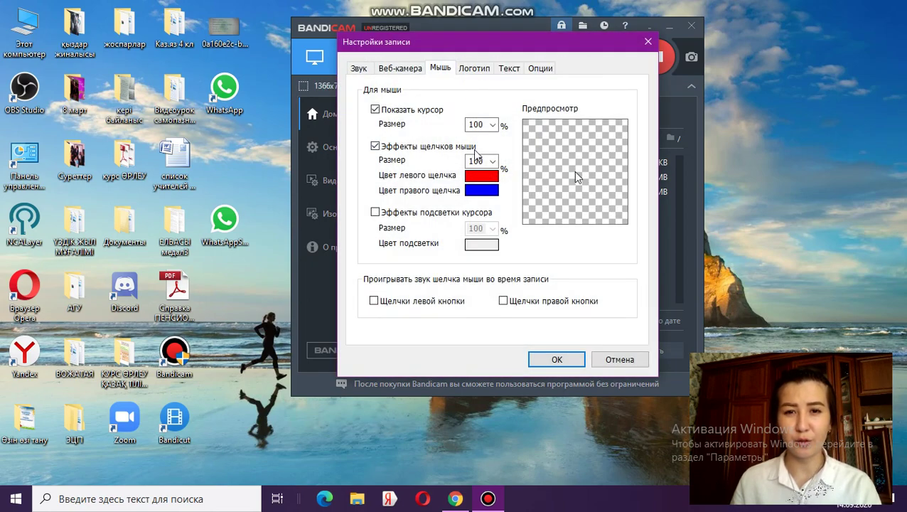
pyautogui.click(646, 41)
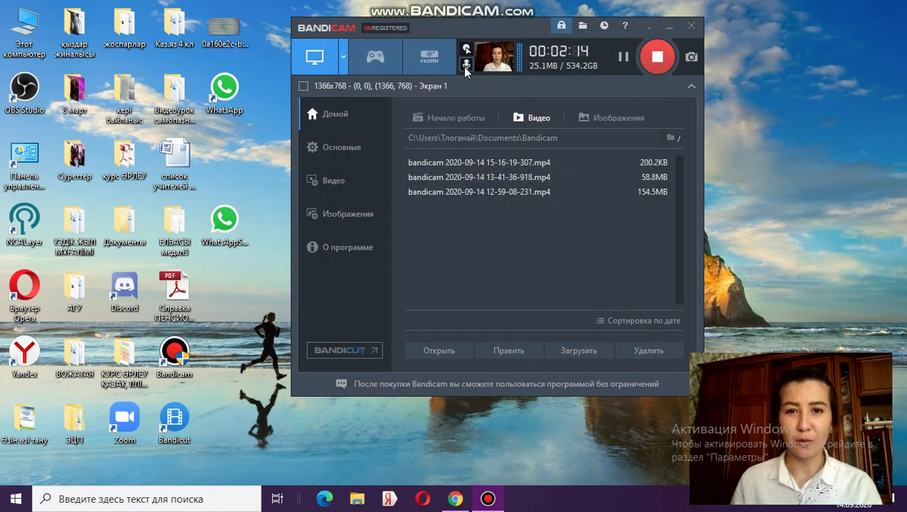
pyautogui.click(466, 65)
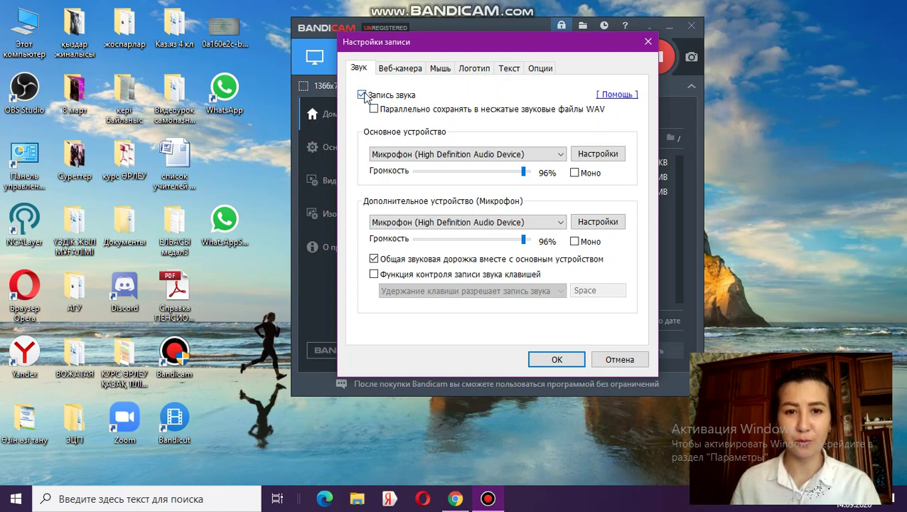
pyautogui.click(450, 156)
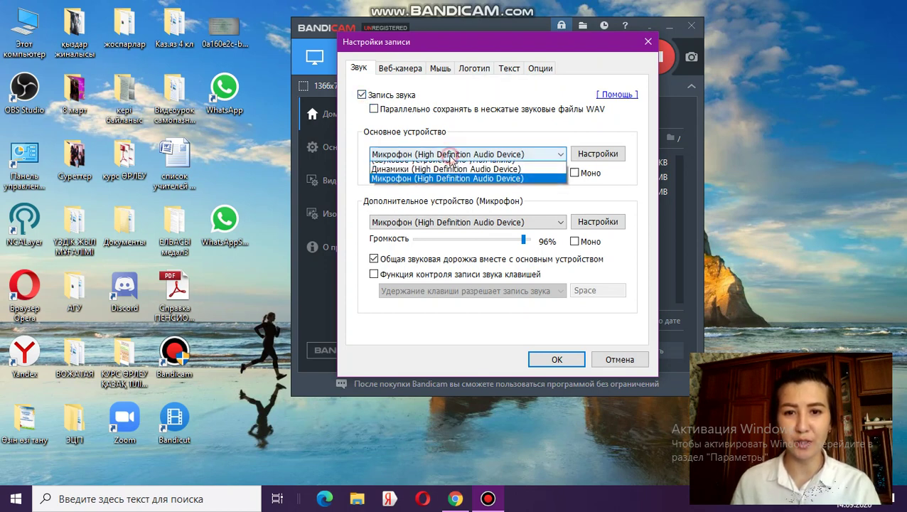
pyautogui.click(450, 156)
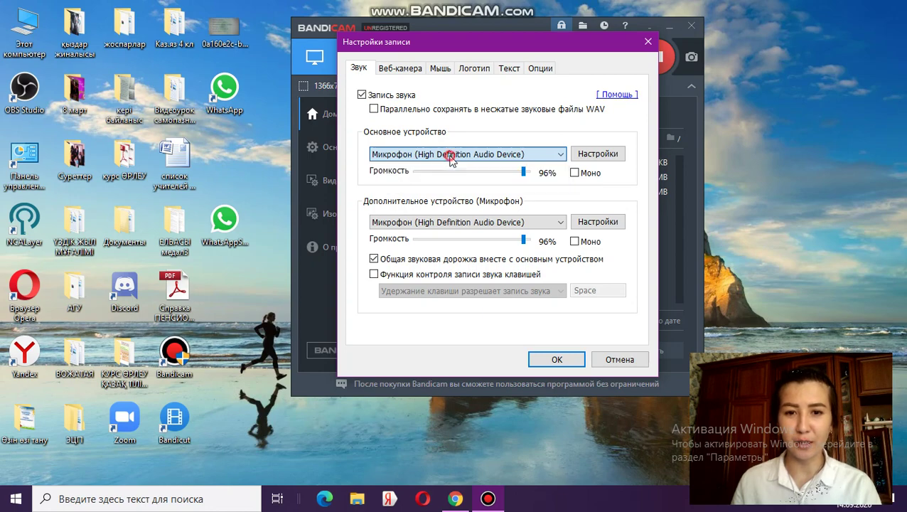
pyautogui.click(462, 222)
pyautogui.click(462, 222)
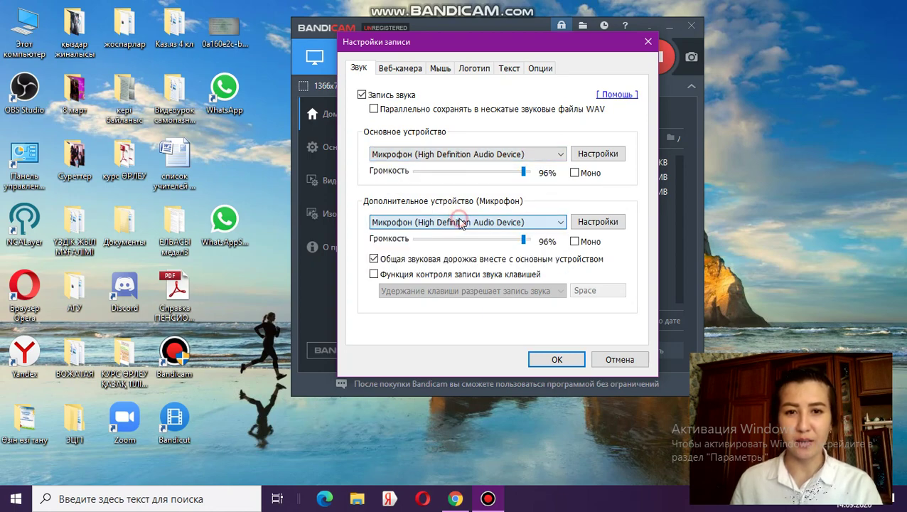
pyautogui.click(647, 41)
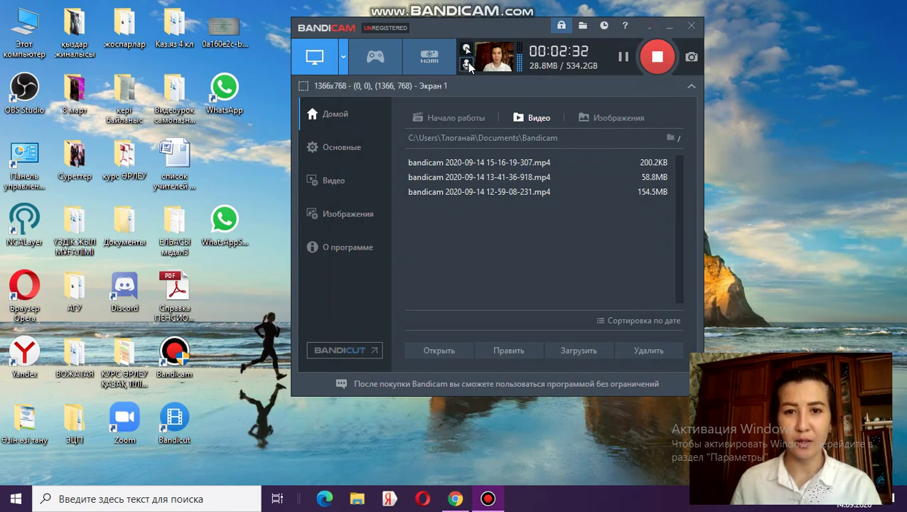
# Keep HD WebCam as the webcam source and set its overlay size to 41% with X and Y positions at 100%
pyautogui.click(497, 62)
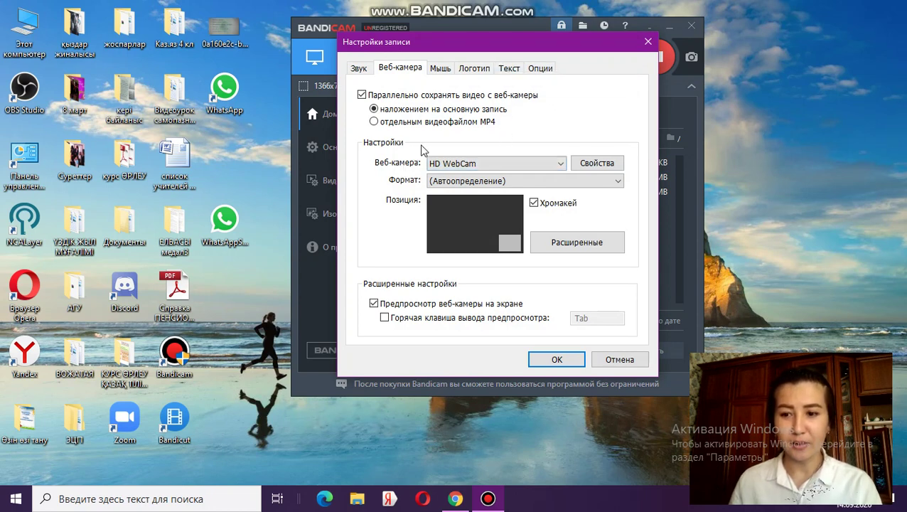
pyautogui.click(466, 166)
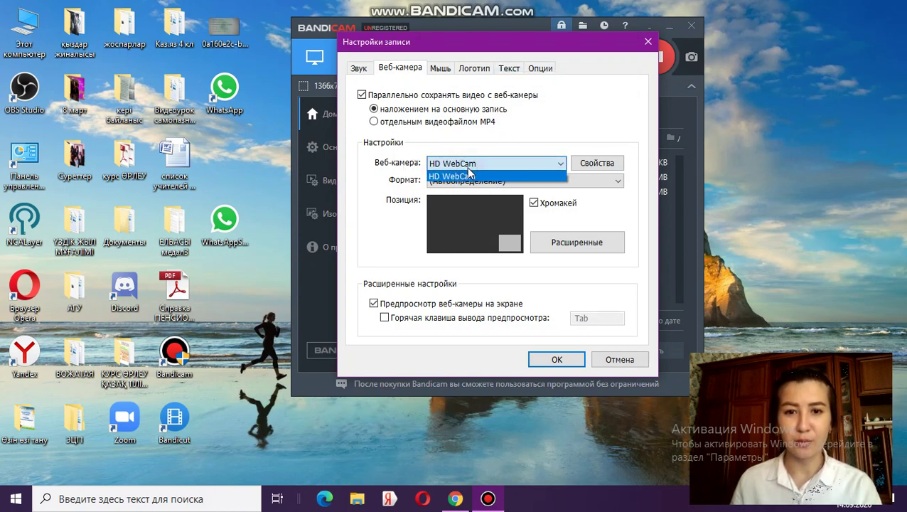
pyautogui.click(470, 168)
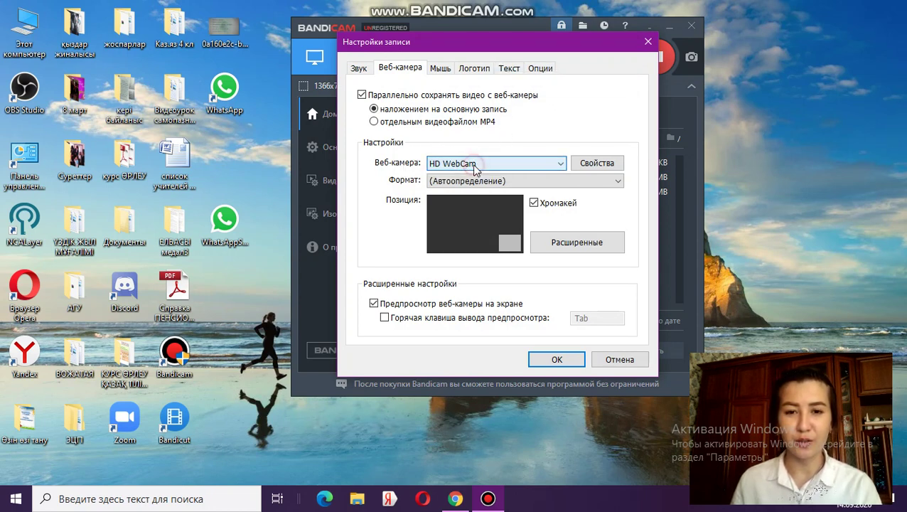
pyautogui.click(567, 243)
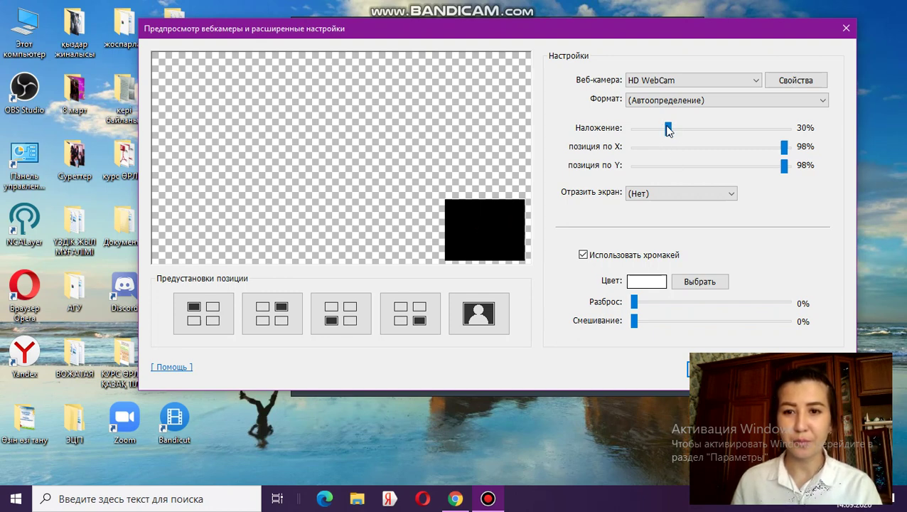
pyautogui.moveTo(669, 130); pyautogui.dragTo(688, 134)
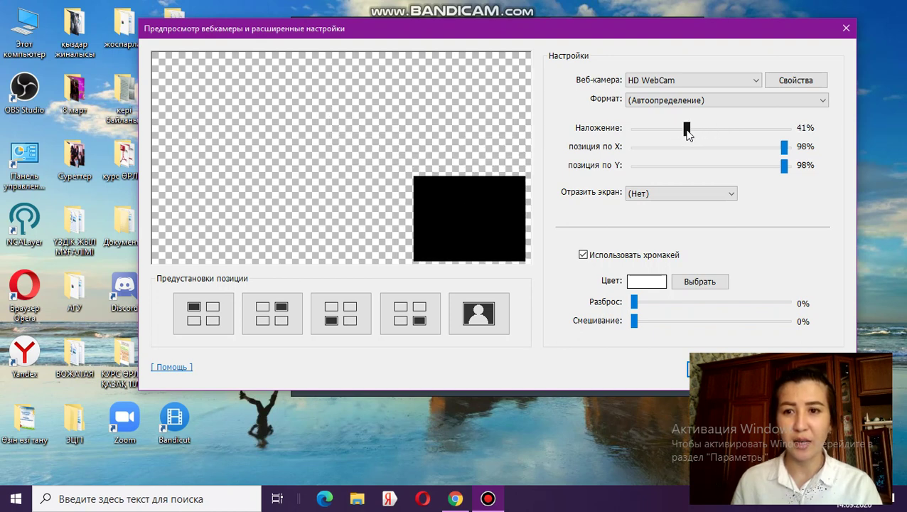
pyautogui.moveTo(784, 146); pyautogui.dragTo(795, 178)
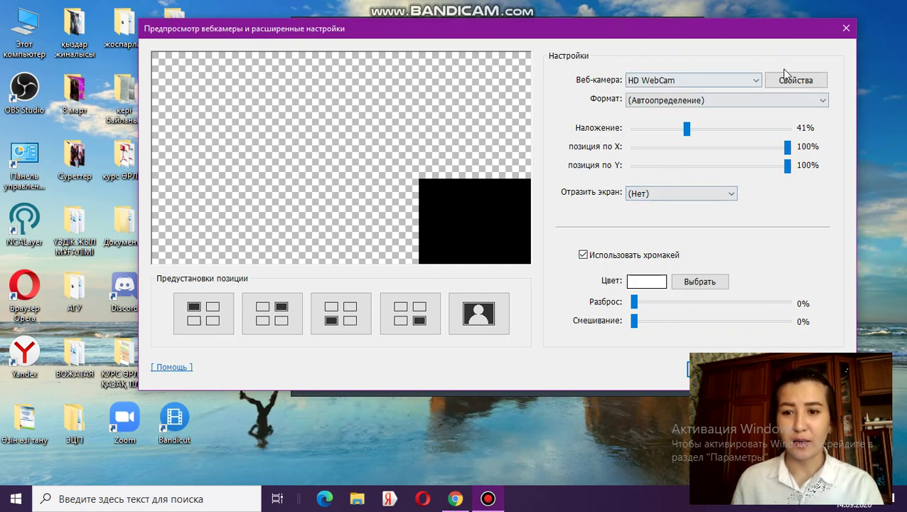
pyautogui.click(687, 371)
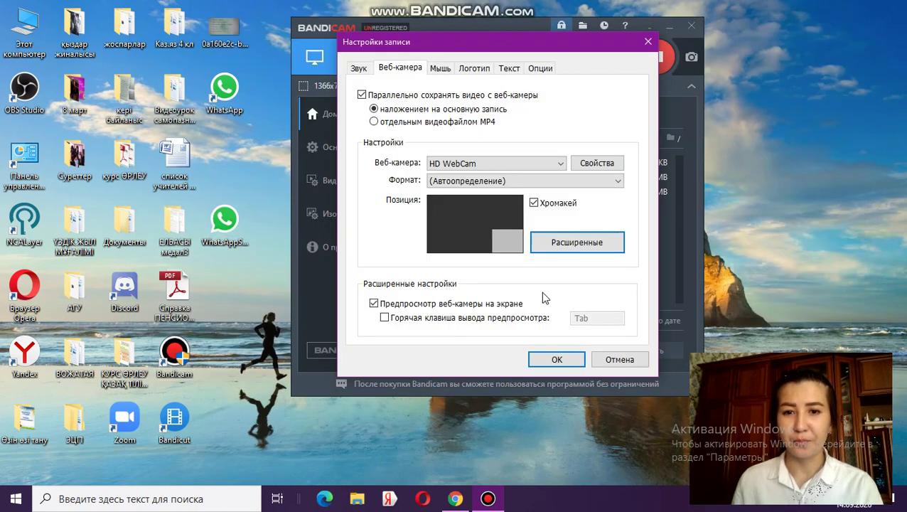
pyautogui.click(556, 359)
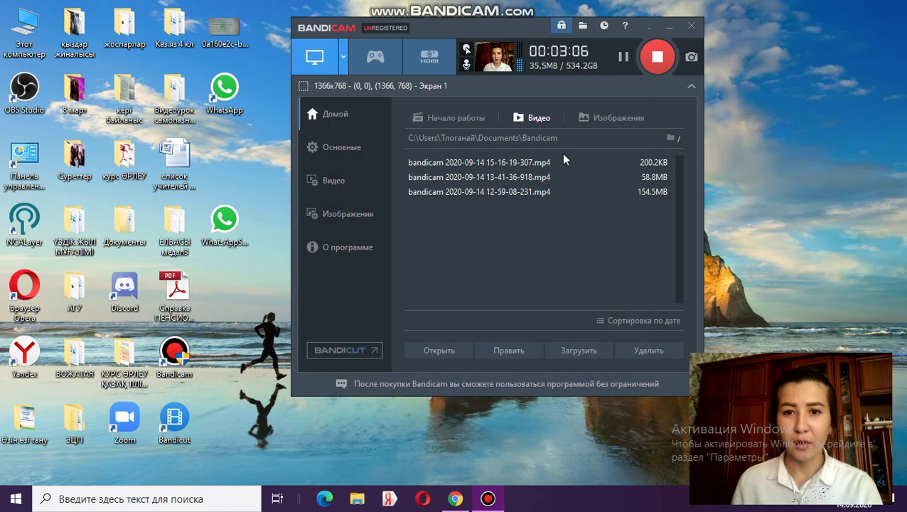
# Open 3 сынып 3сабақ (1).pptx from the Видеоурок самопознание folder, show the slide show options, and minimize the presentation
pyautogui.doubleClick(178, 114)
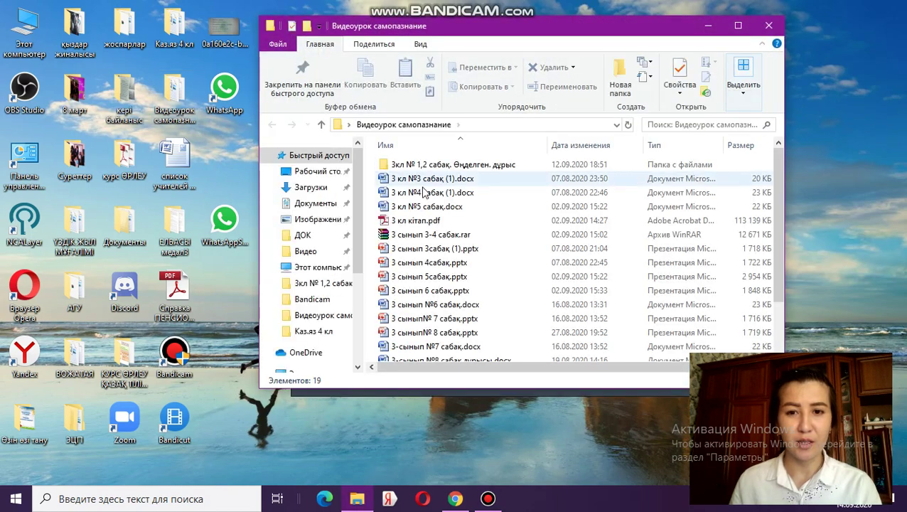
pyautogui.doubleClick(411, 249)
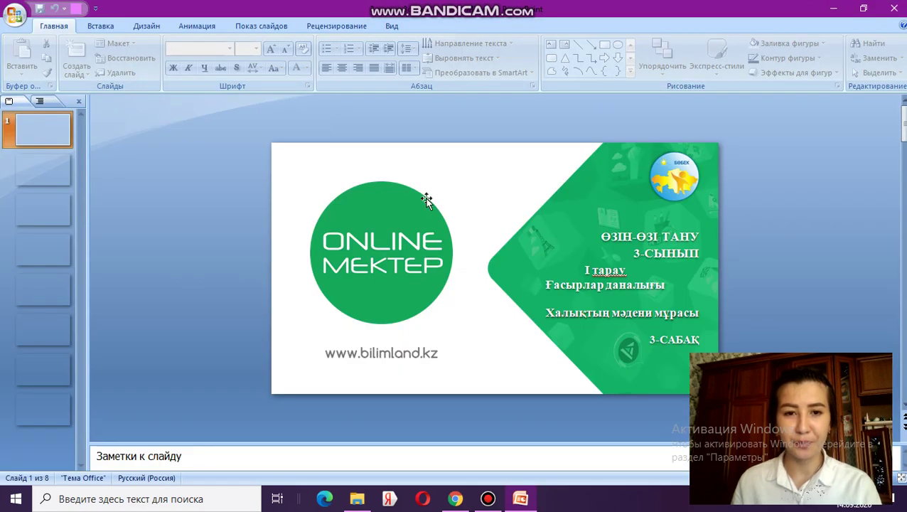
pyautogui.click(260, 26)
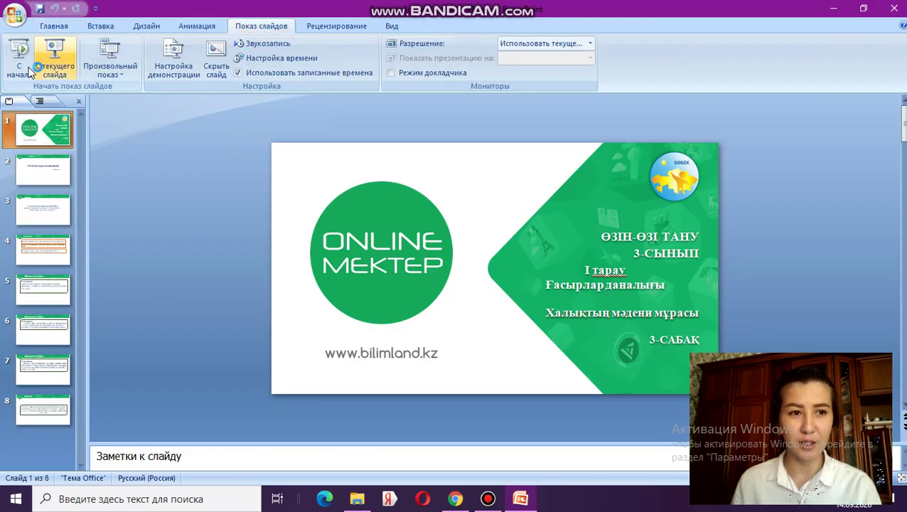
pyautogui.click(833, 8)
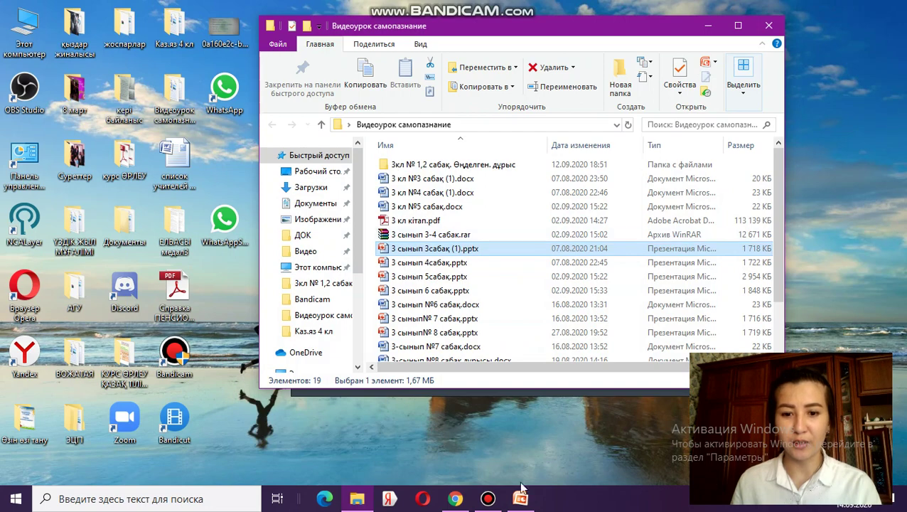
# Switch to Bandicam and review the image capture settings and the lists of recorded videos and captured images
pyautogui.click(487, 498)
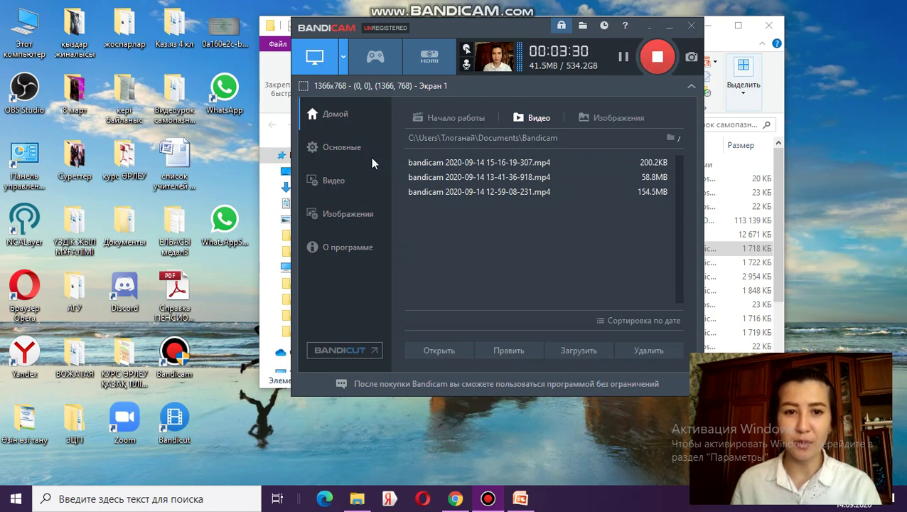
pyautogui.click(333, 215)
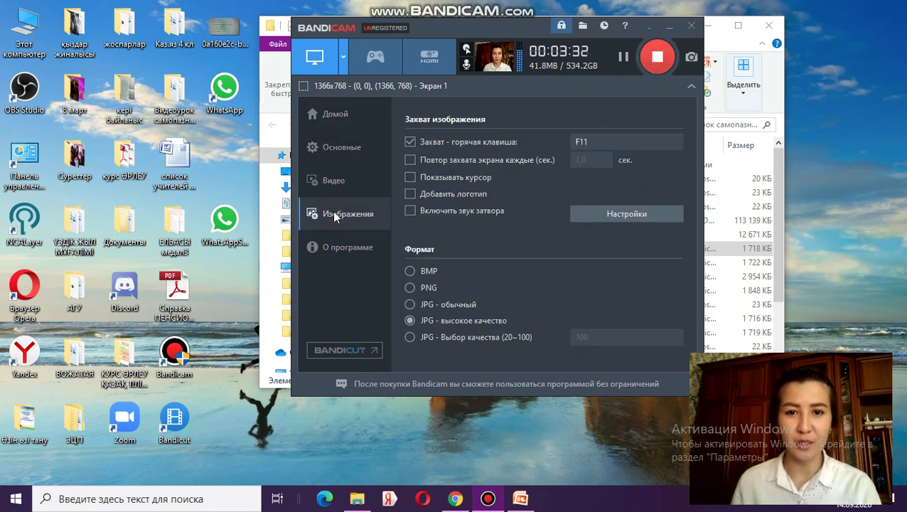
pyautogui.click(329, 116)
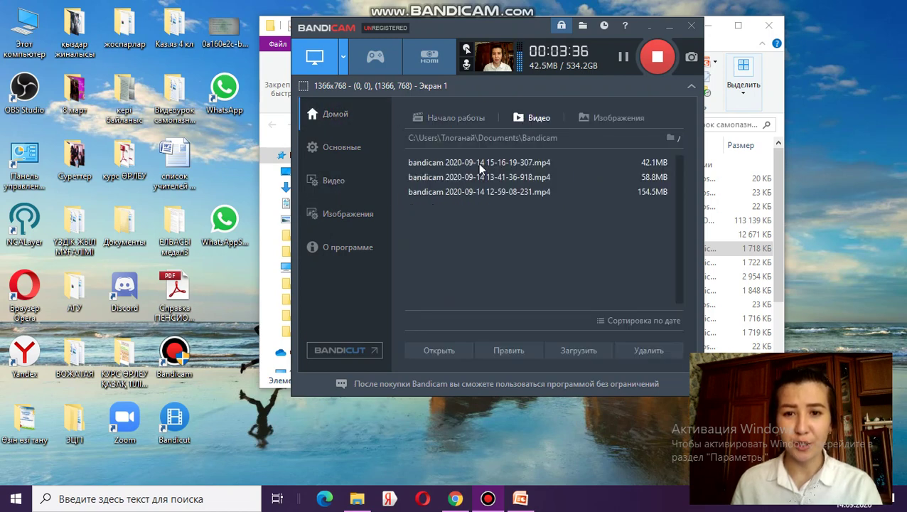
pyautogui.click(596, 118)
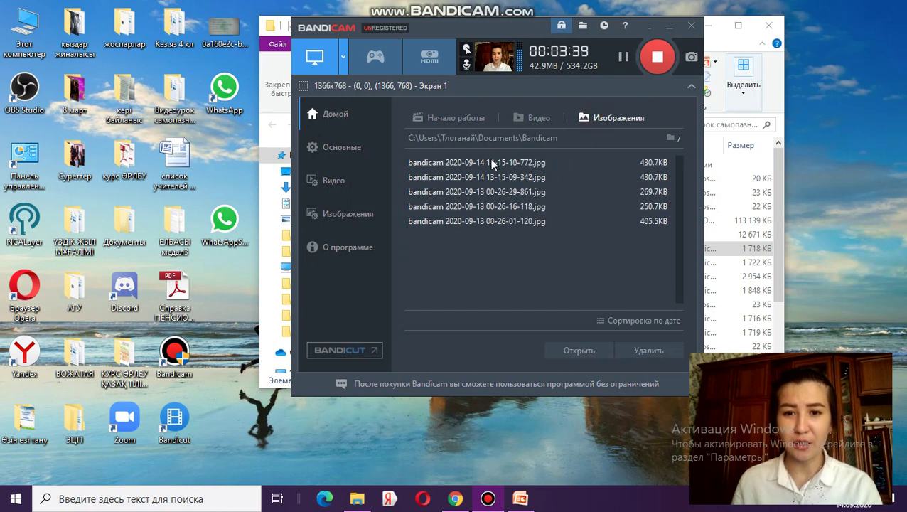
pyautogui.click(531, 118)
pyautogui.click(629, 117)
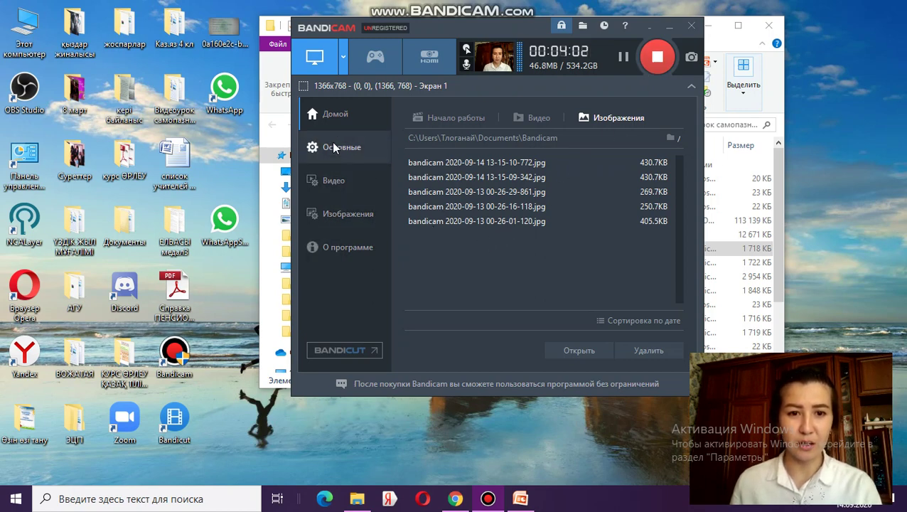
# Show the getting-started page and try switching to rectangular area recording mode, declining to stop the current recording
pyautogui.click(435, 119)
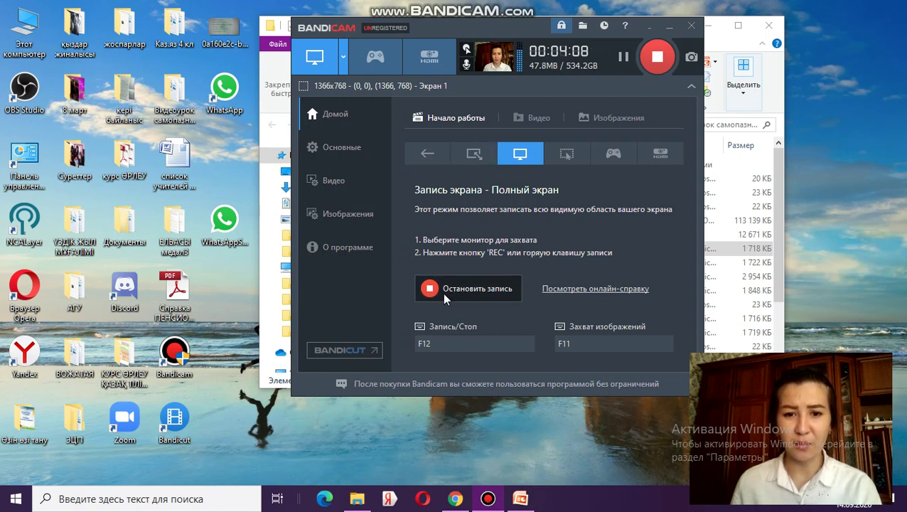
pyautogui.click(478, 158)
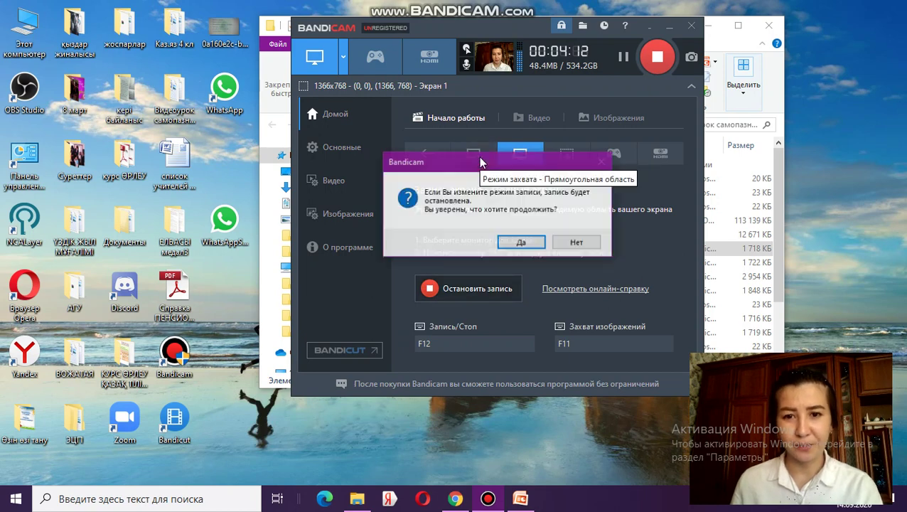
pyautogui.click(577, 242)
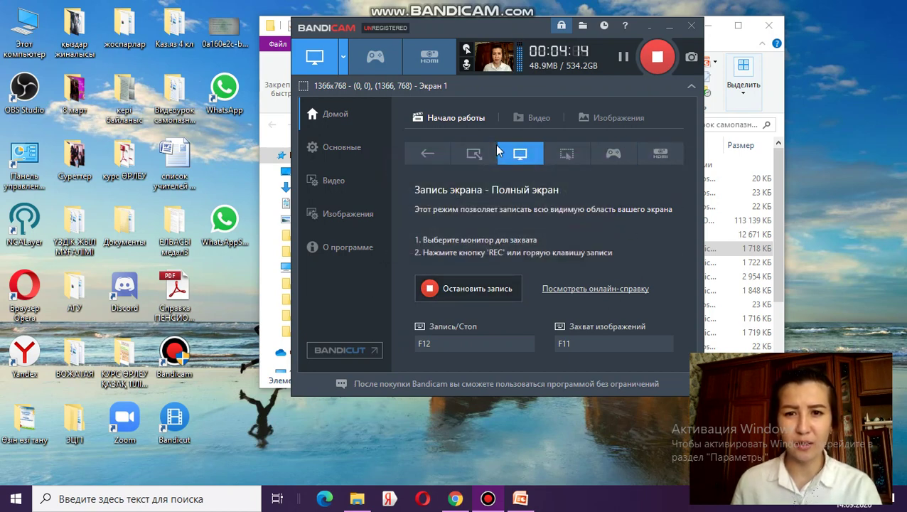
# Review the recorded video files, check the image and video settings, and return to the home page's video list
pyautogui.click(536, 121)
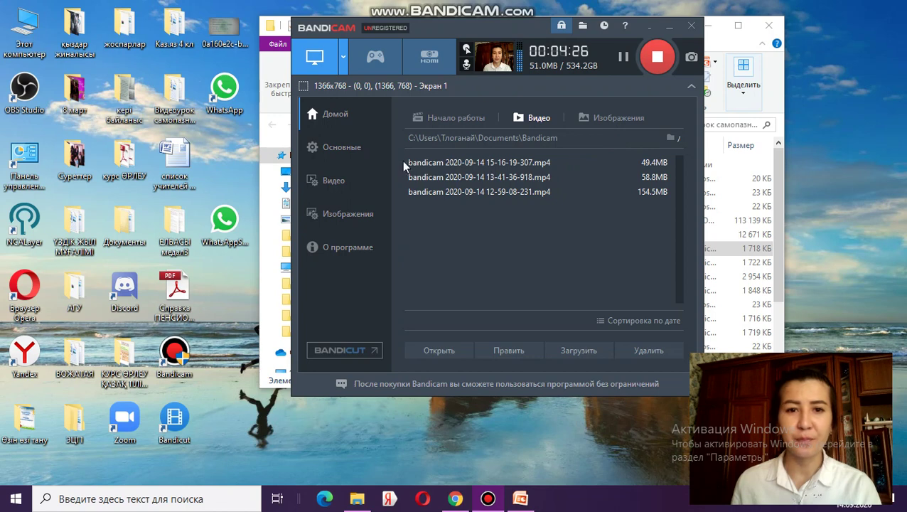
pyautogui.click(317, 214)
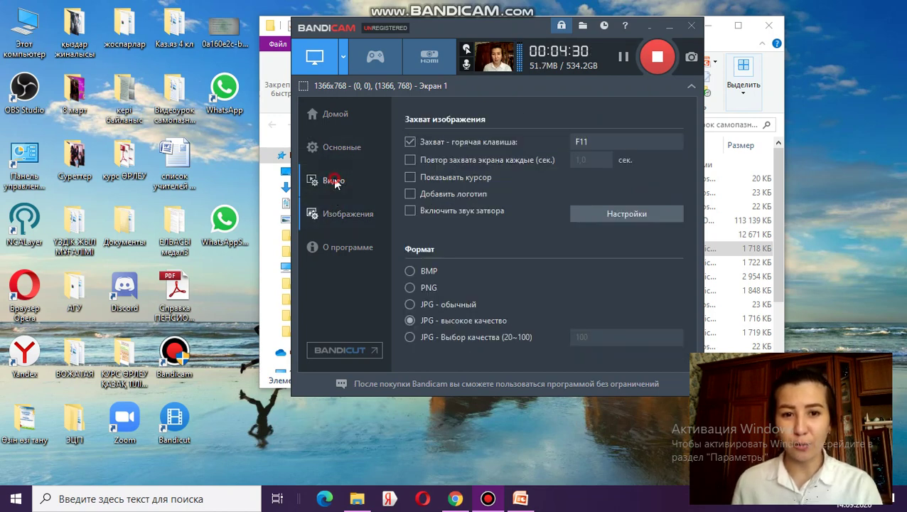
pyautogui.click(334, 180)
pyautogui.click(337, 115)
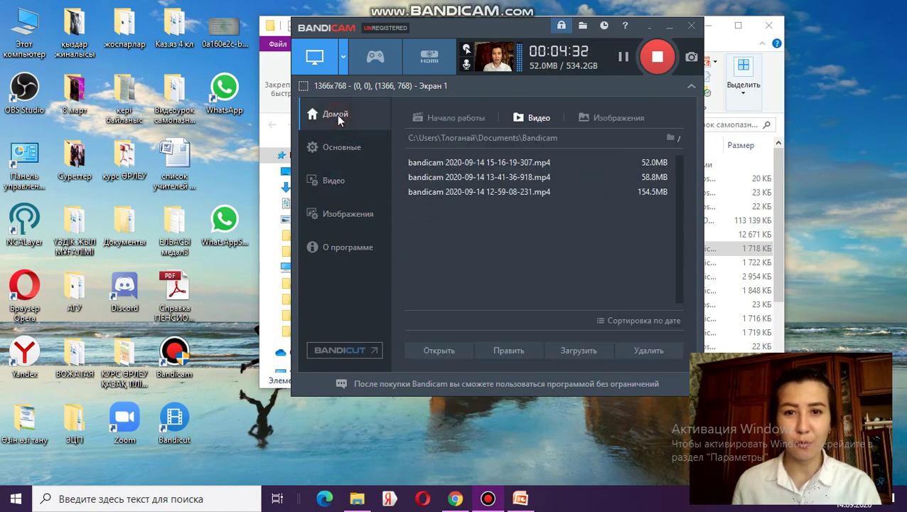